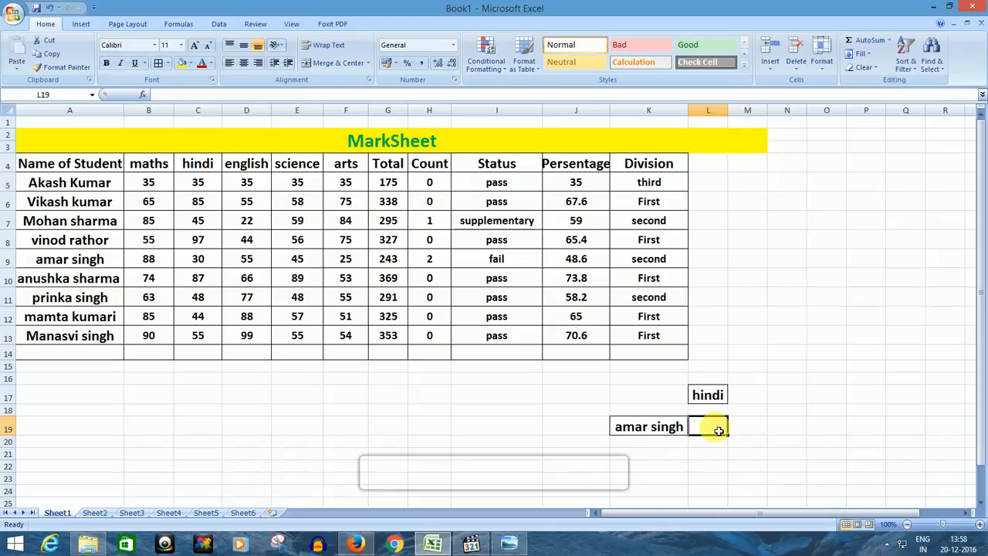
- Begin a VLOOKUP formula in cell L19 with the student's name from K19 as quoted text for the lookup value
left_click(749, 431)
left_click(712, 431)
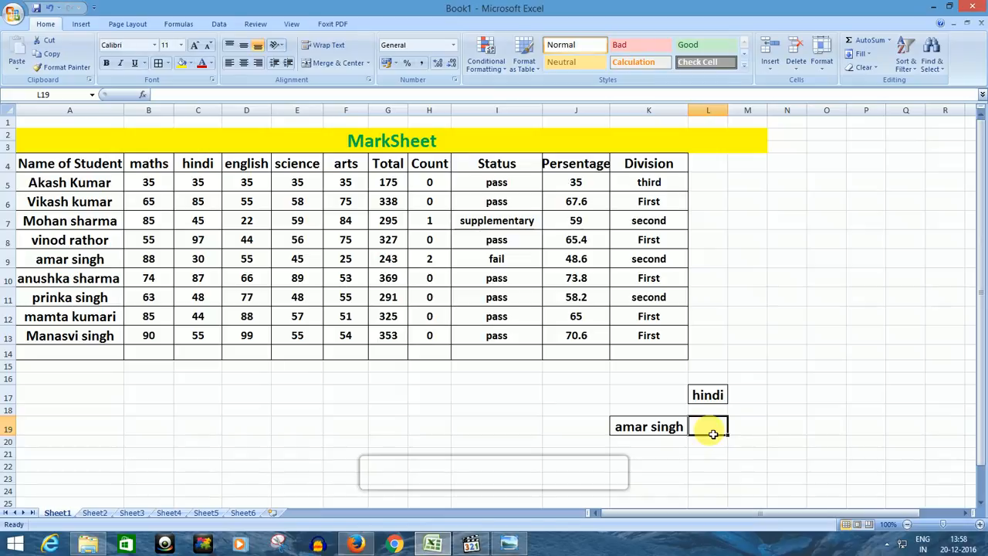
type("=")
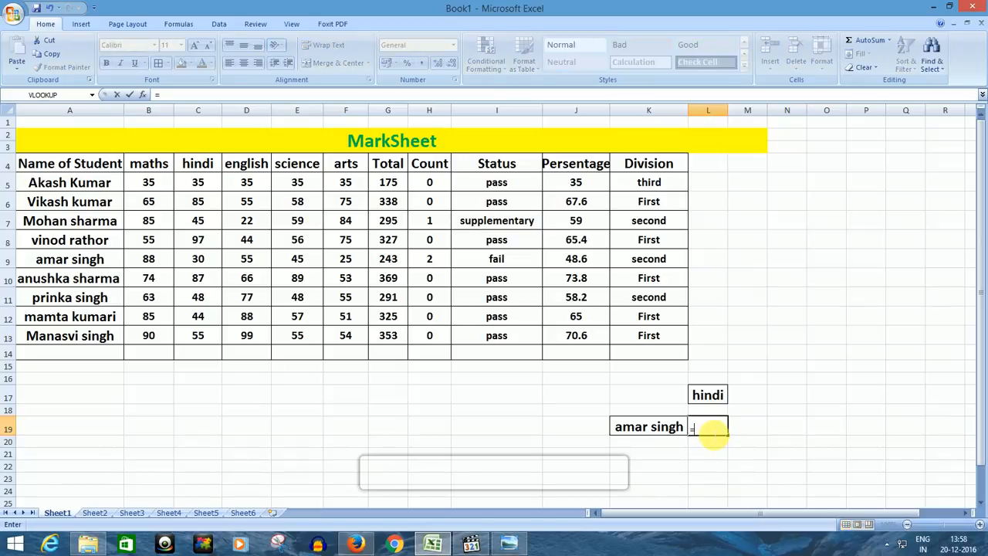
type("vlo")
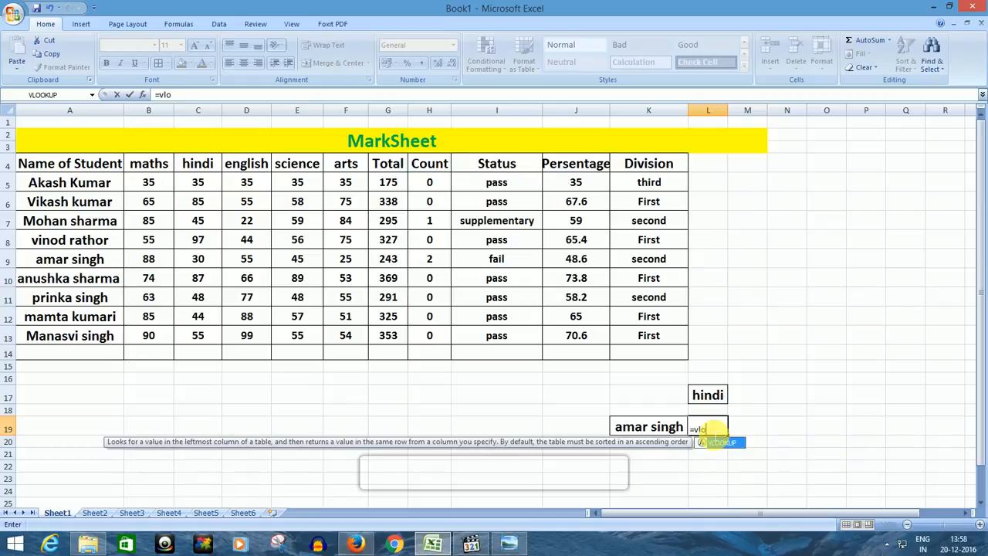
type("ok")
double_click(718, 445)
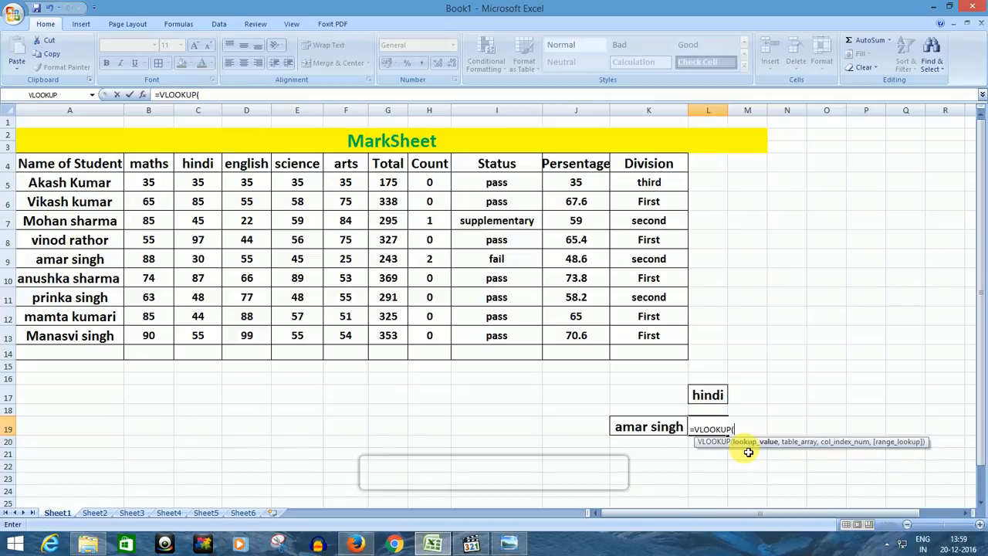
type("\"amar singh\"")
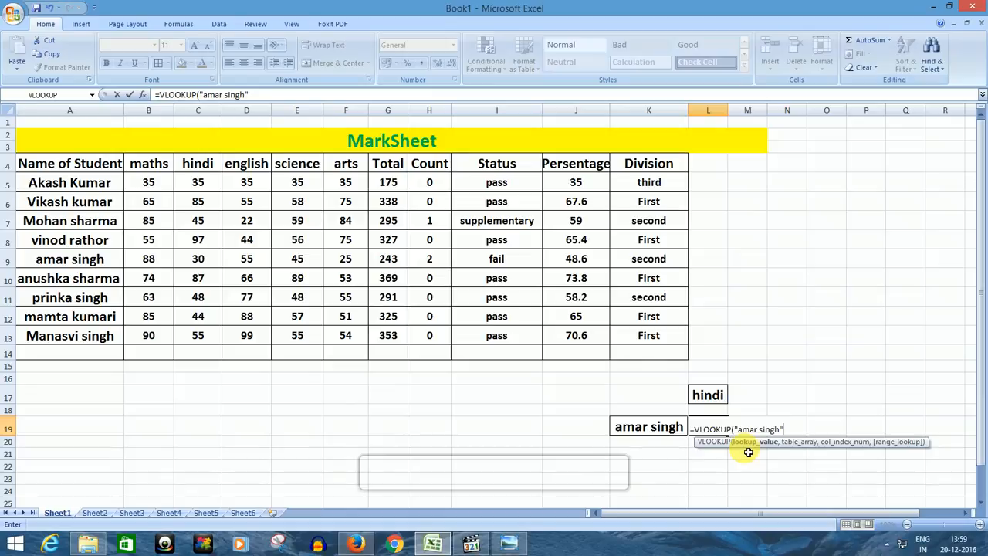
type(",")
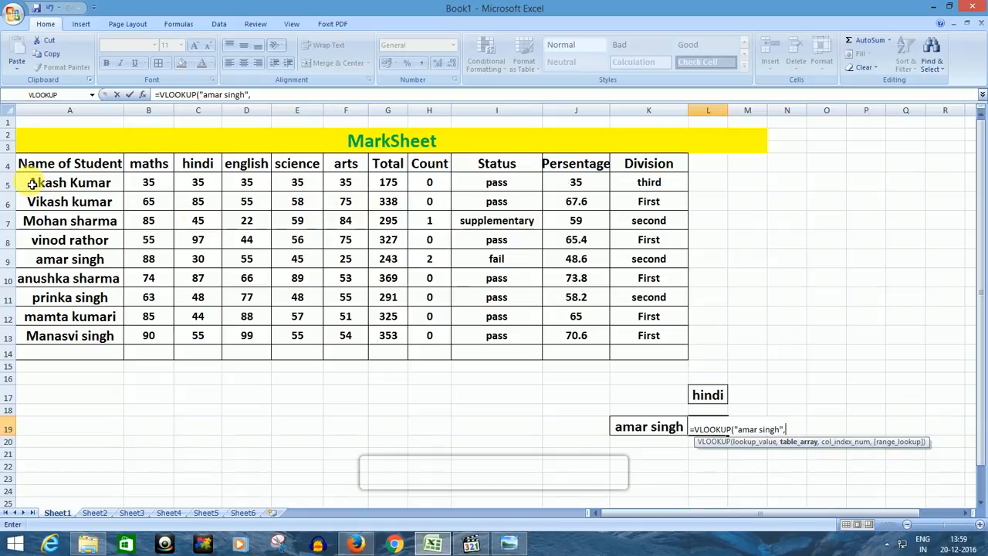
- Complete the L19 VLOOKUP with table range A5:K14, column index 3 and FALSE for an exact match
left_click_drag(32, 189, 672, 353)
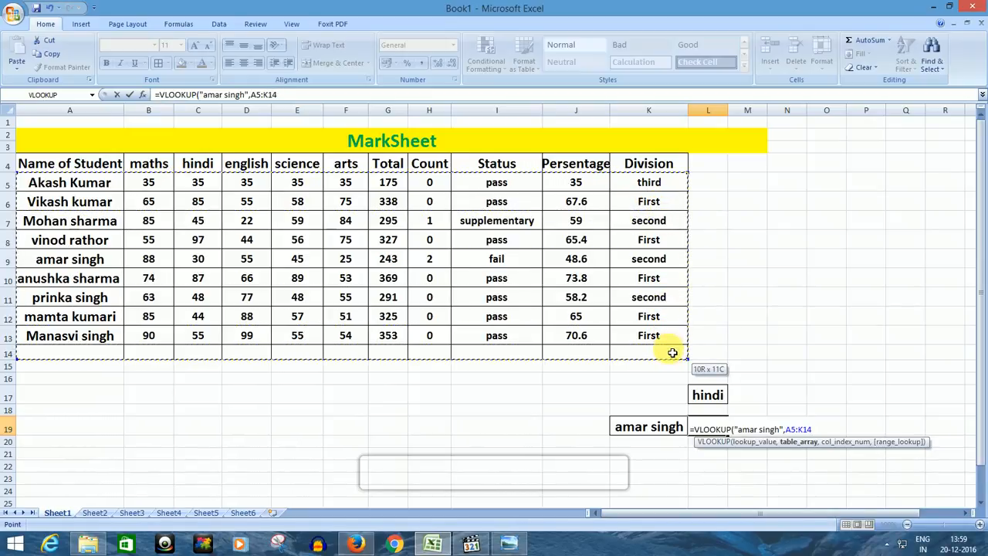
left_click_drag(672, 352, 676, 349)
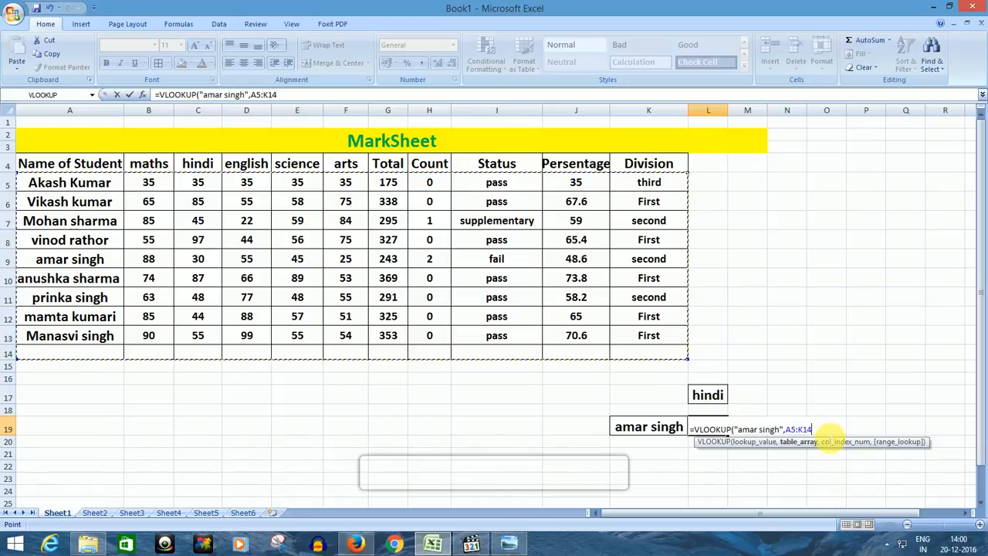
type(",")
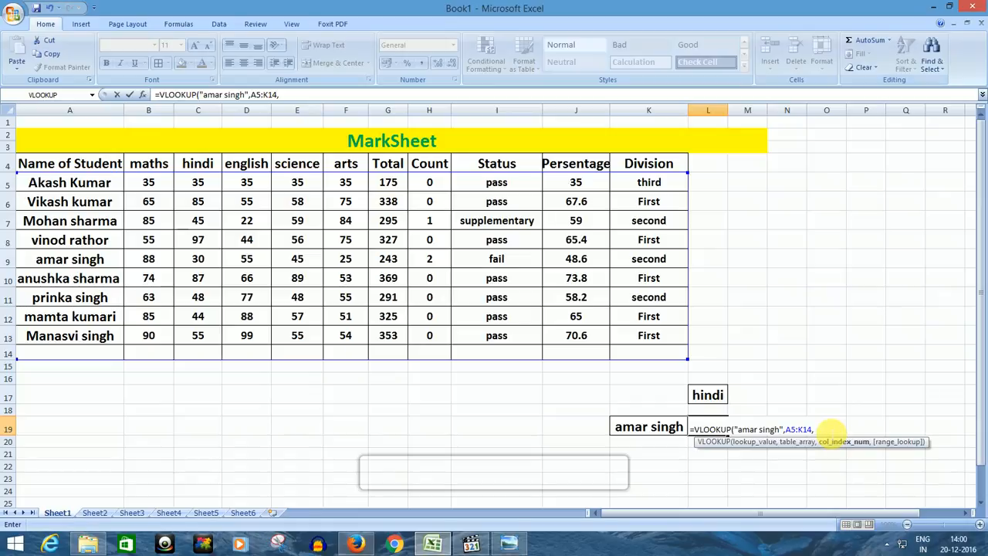
type("3,")
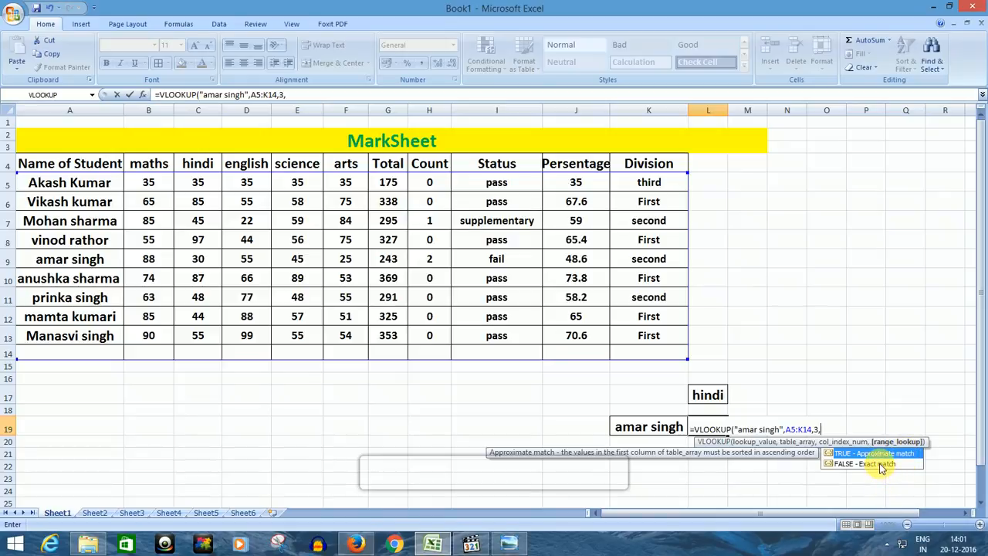
double_click(880, 463)
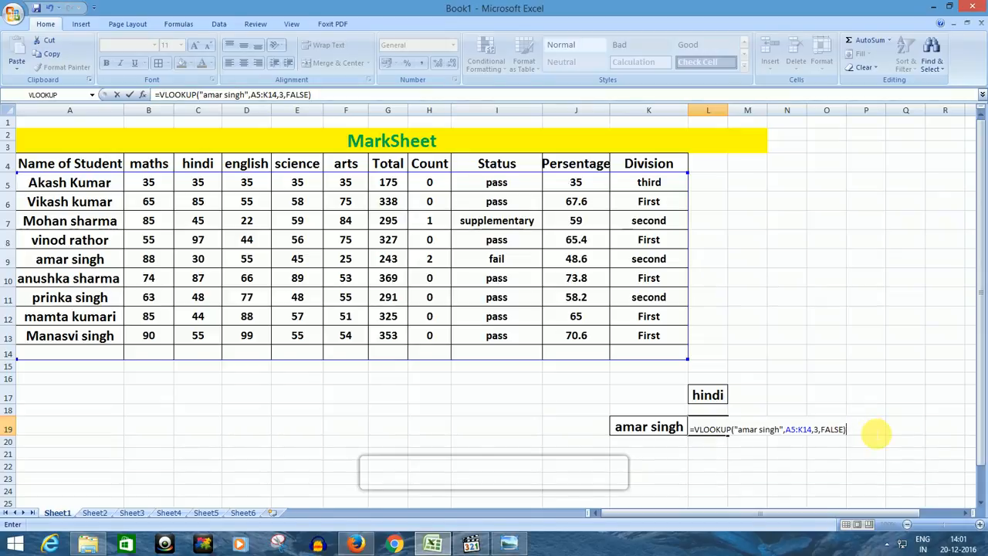
key("Return")
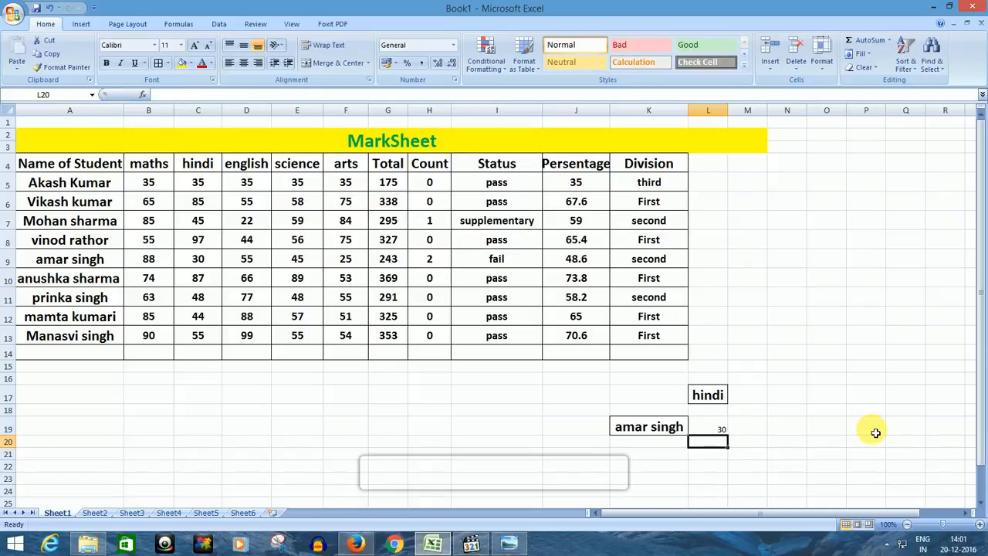
- Format the lookup result in L19 as bold with font size 20
left_click(711, 430)
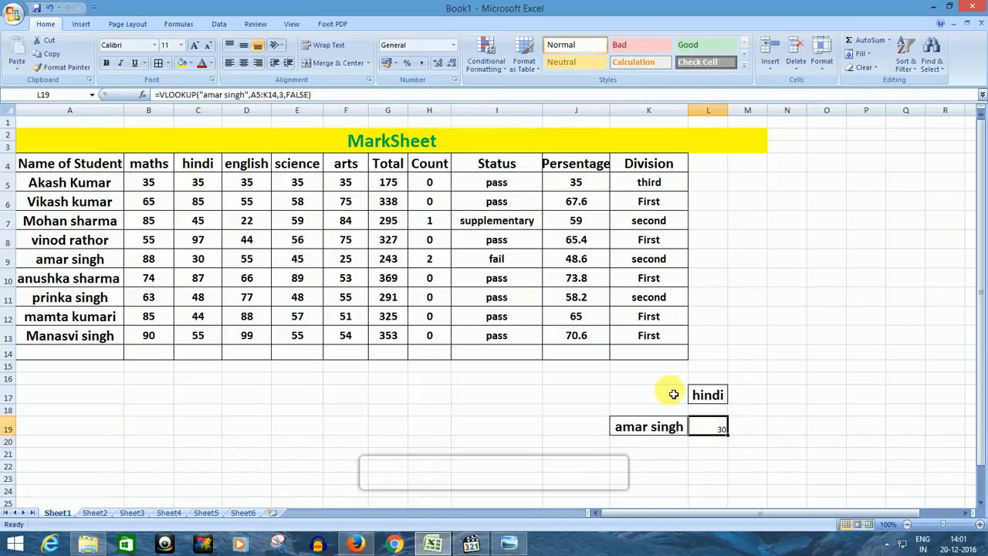
left_click(193, 46)
left_click(193, 47)
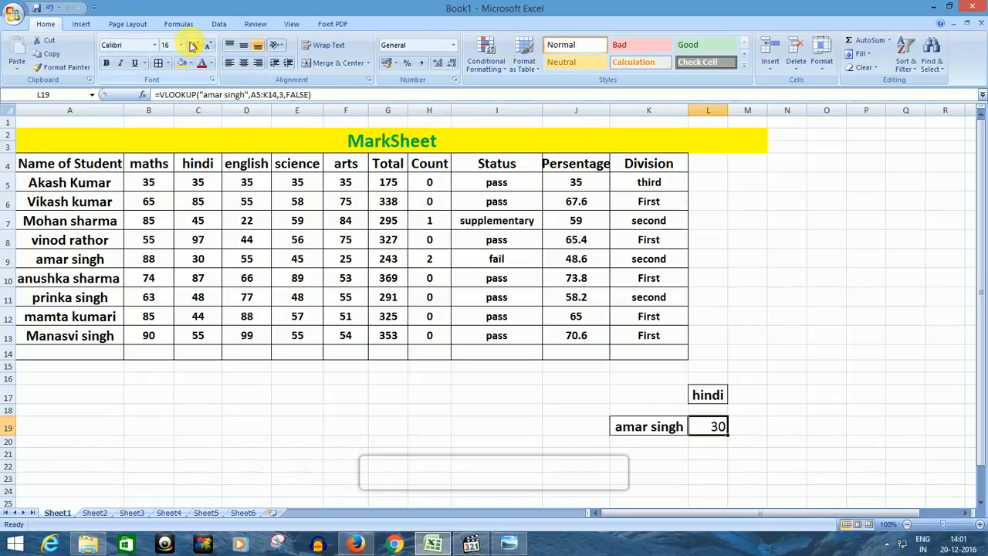
left_click(192, 46)
left_click(193, 47)
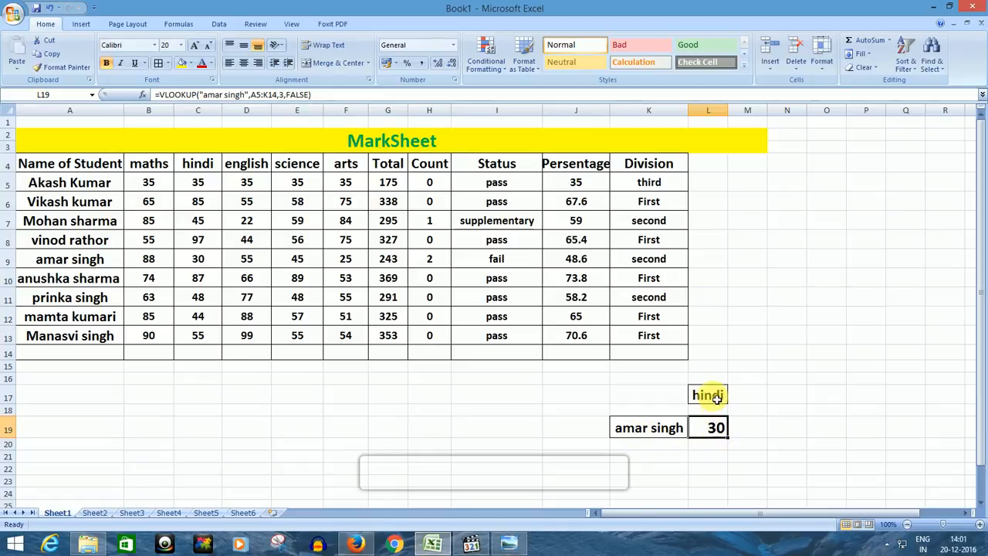
- Colour the student's name in A9 and the hindi mark in C9 red, and enlarge the font of C9
left_click(54, 263)
left_click(200, 63)
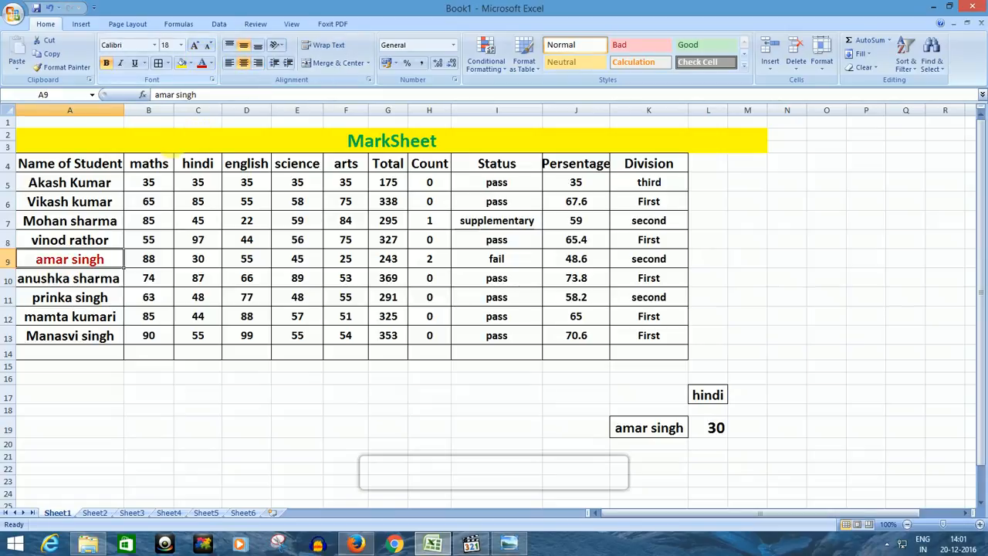
left_click(200, 259)
left_click(200, 63)
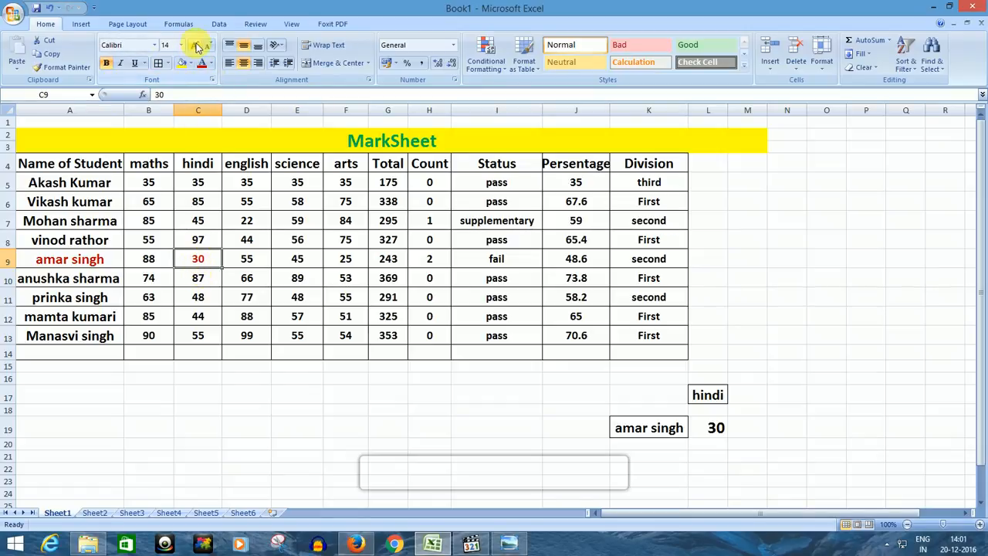
left_click(195, 46)
left_click(193, 43)
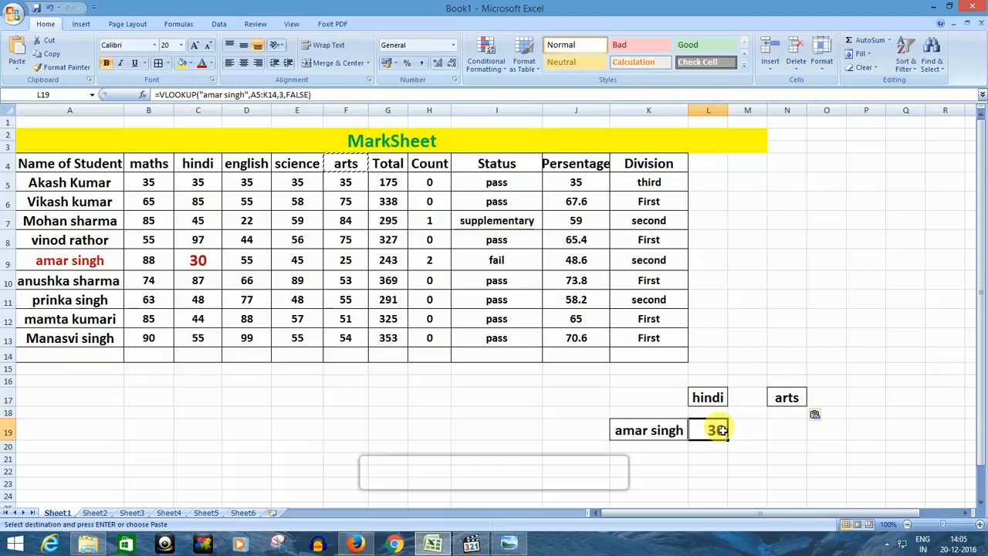
- Replace the lookup value in L19's VLOOKUP formula with the name of the student in A8
left_click(656, 435)
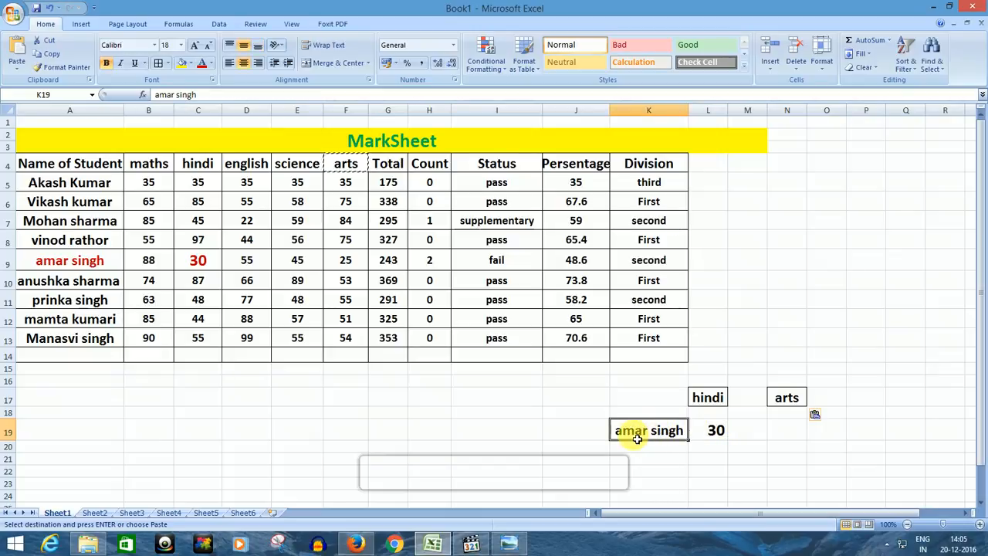
left_click(714, 433)
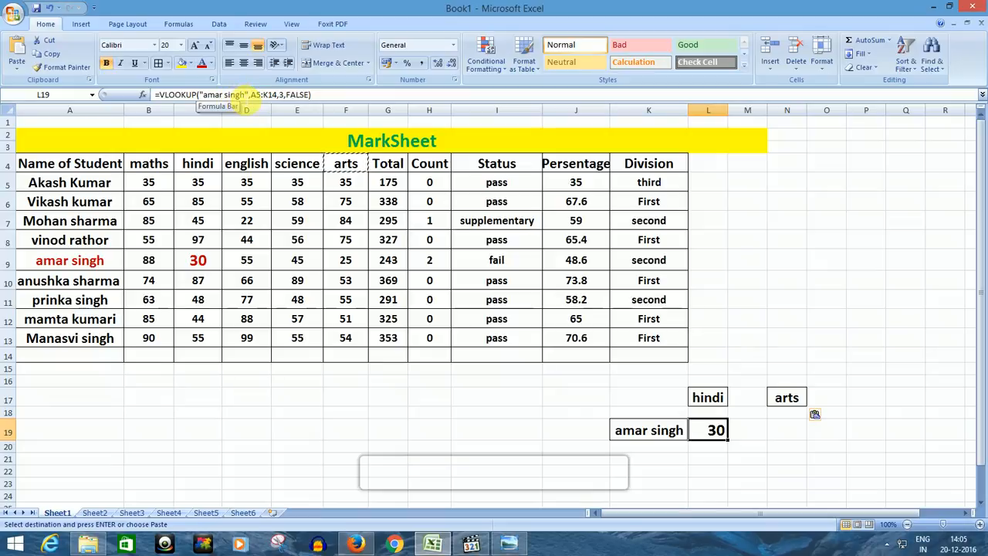
left_click(245, 94)
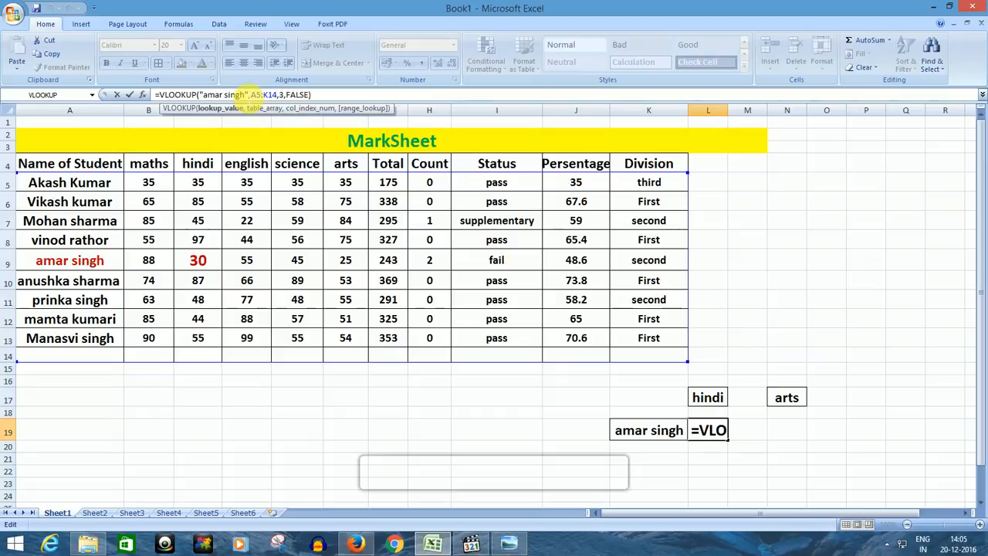
key("BackSpace")
key("BackSpace")
key("BackSpace")
key("BackSpace")
key("BackSpace")
key("BackSpace")
key("BackSpace")
key("BackSpace")
key("BackSpace")
key("BackSpace")
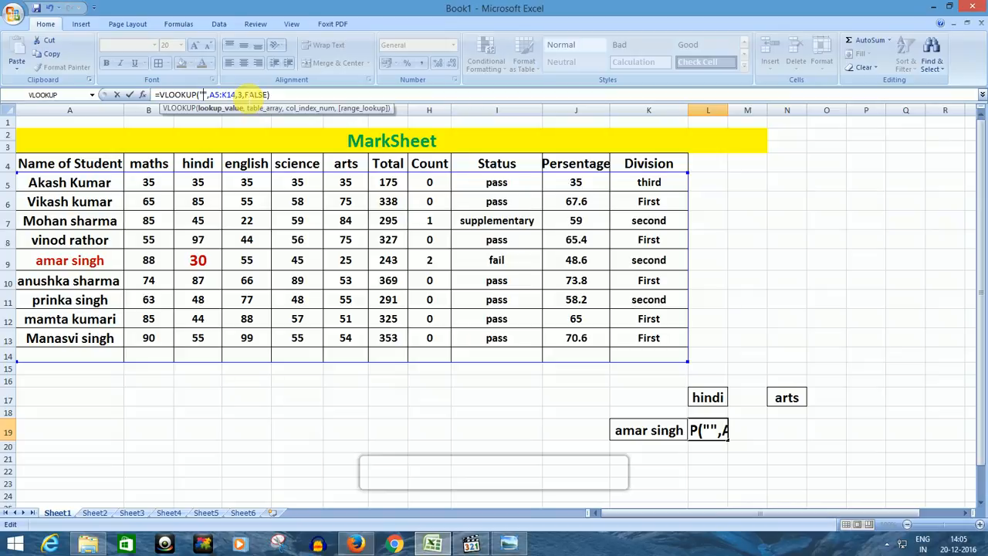
type("v")
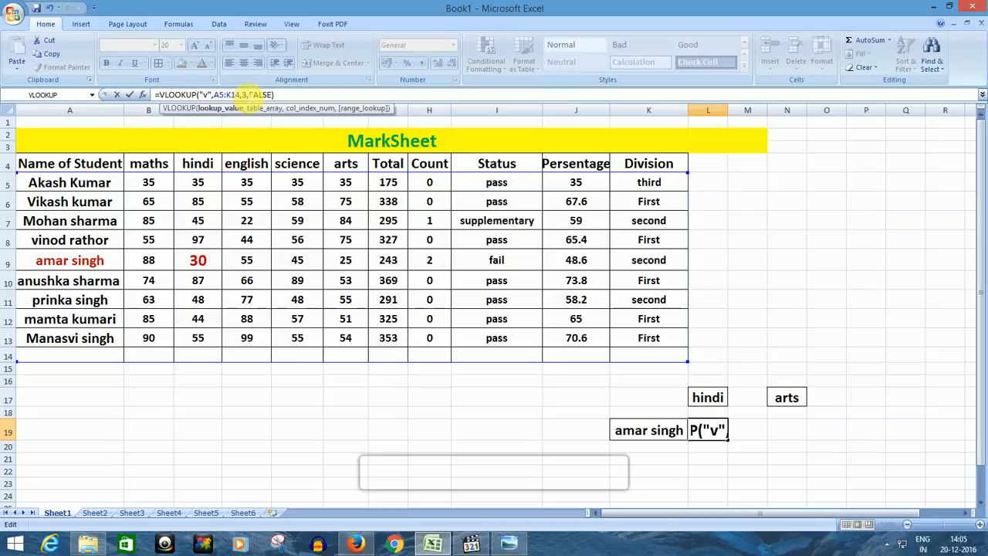
type("inod")
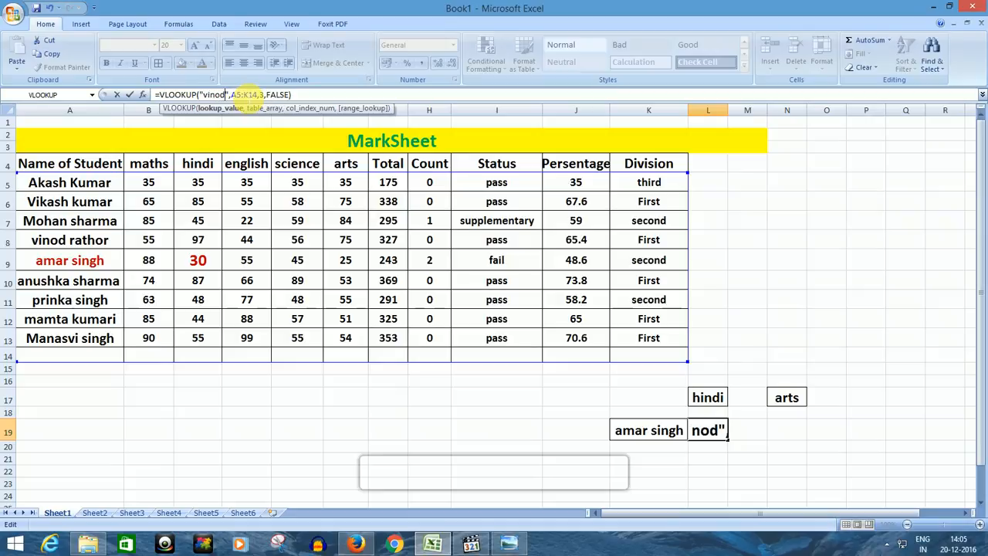
type(" ra")
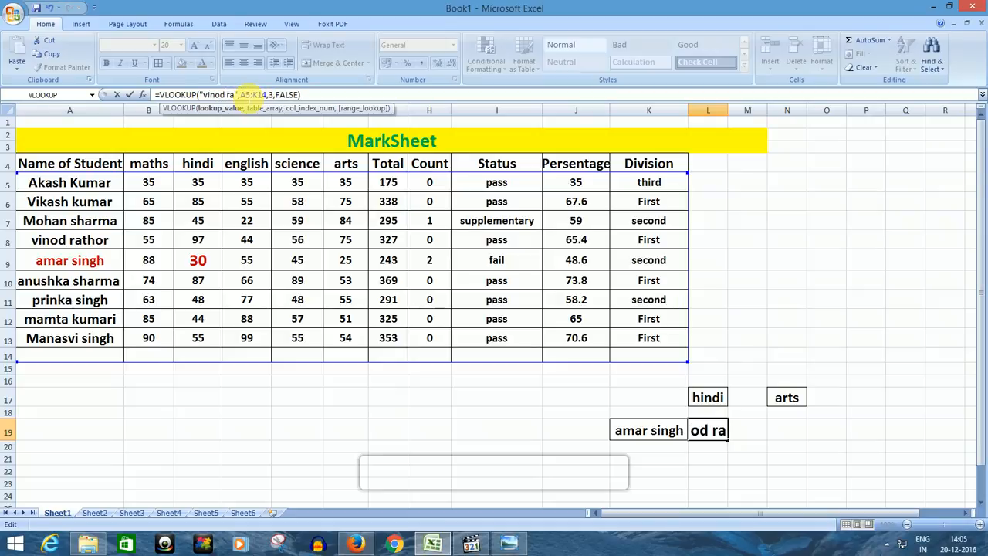
type("tho")
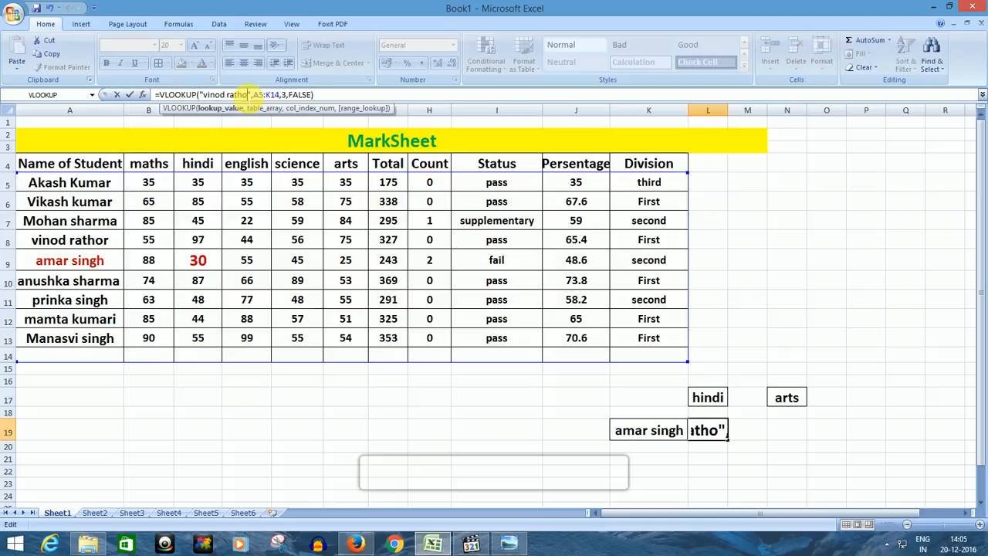
type("r")
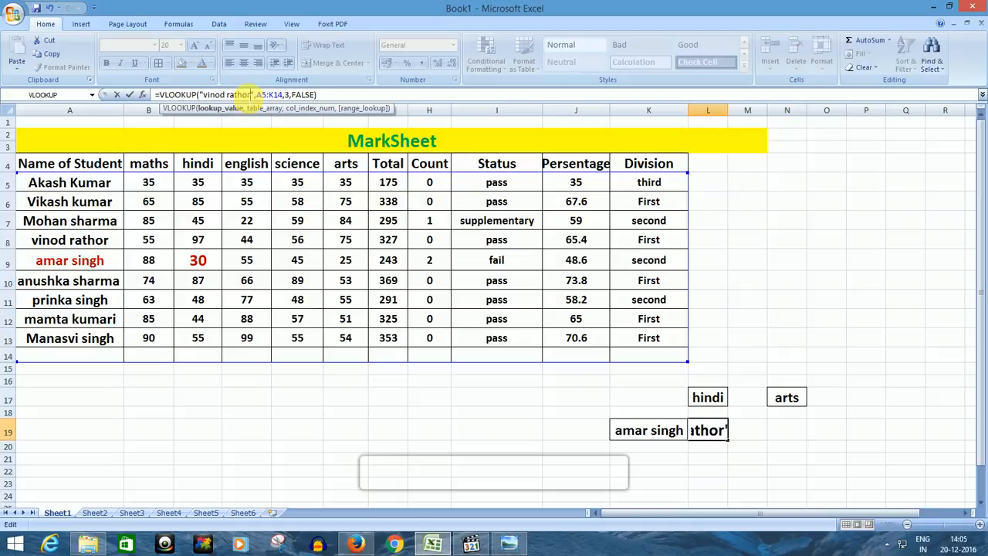
left_click(324, 94)
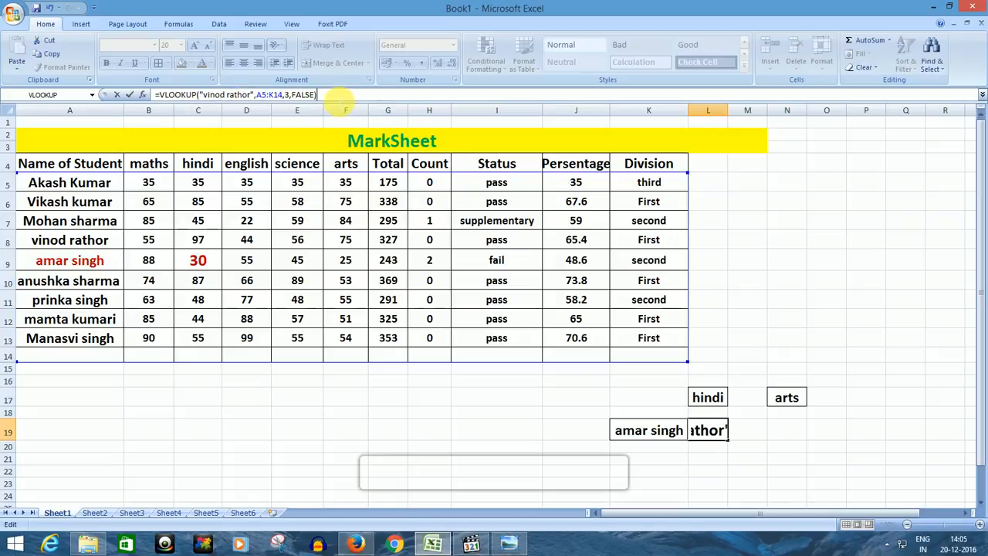
key("Return")
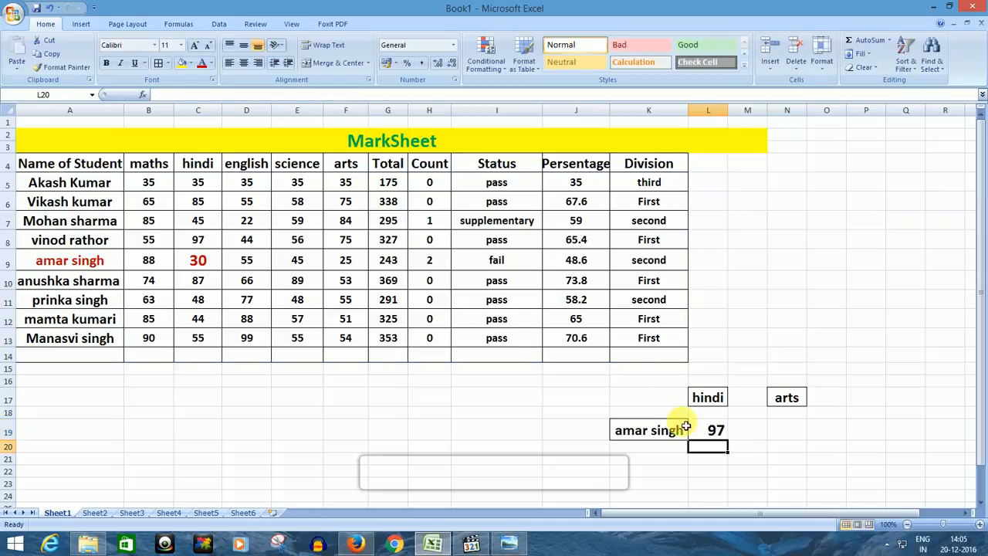
left_click(712, 438)
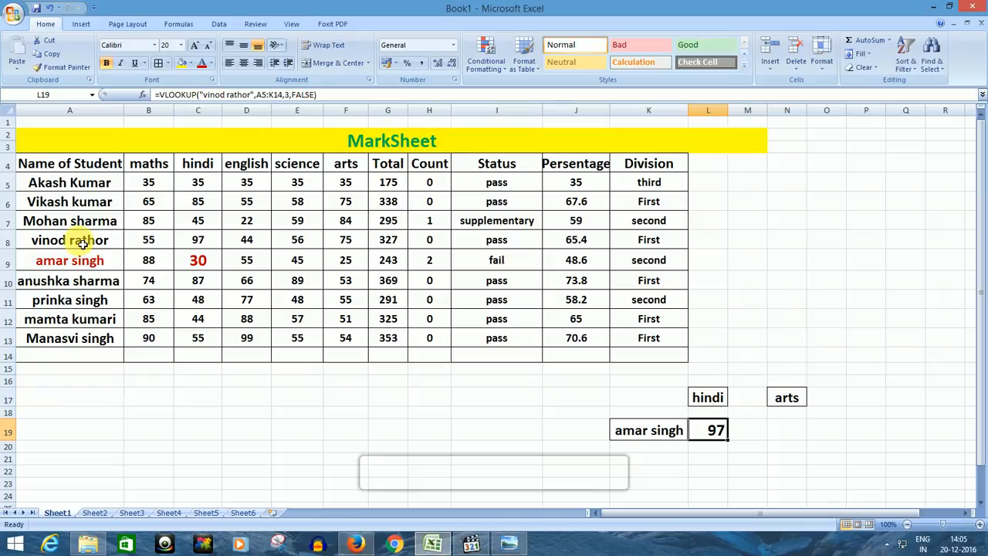
- Colour the hindi mark in C8 red and enlarge its font to size 22
left_click(198, 241)
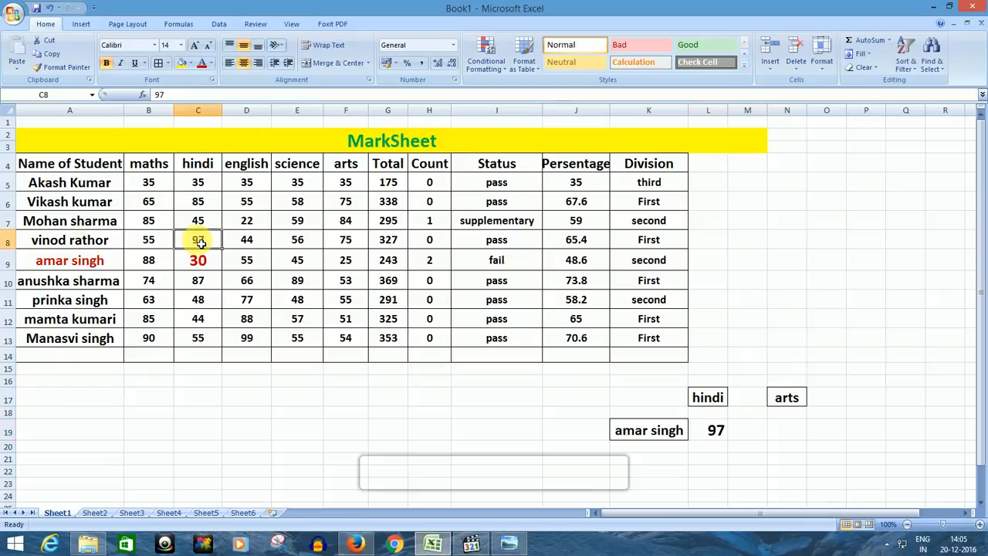
left_click(202, 65)
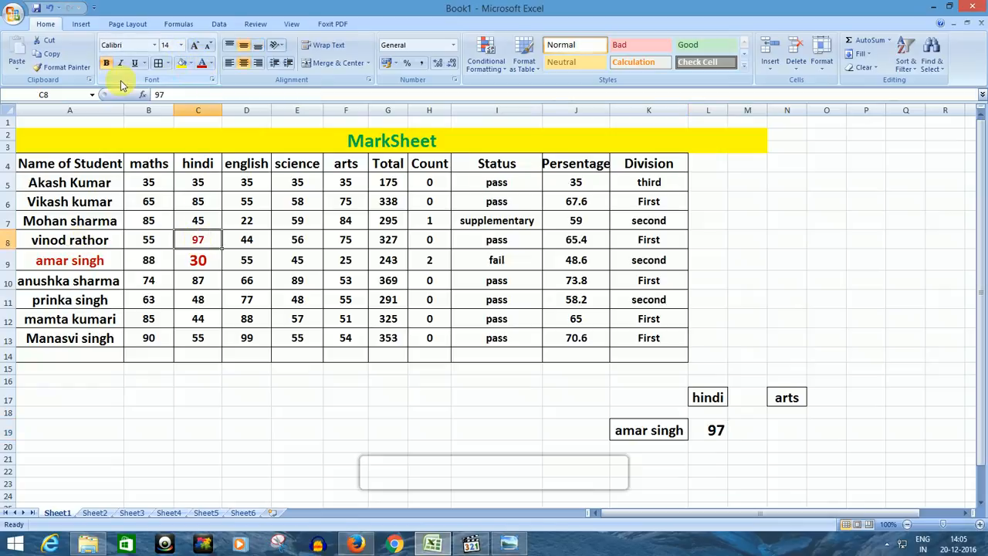
left_click(197, 46)
left_click(197, 46)
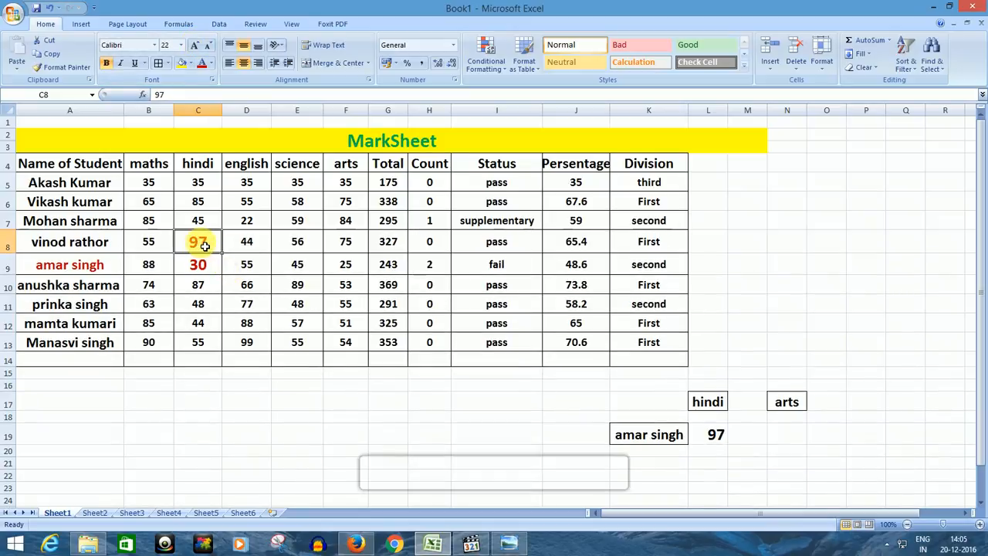
- Replace the student name in K19 with a copy of the name from A8
left_click(640, 439)
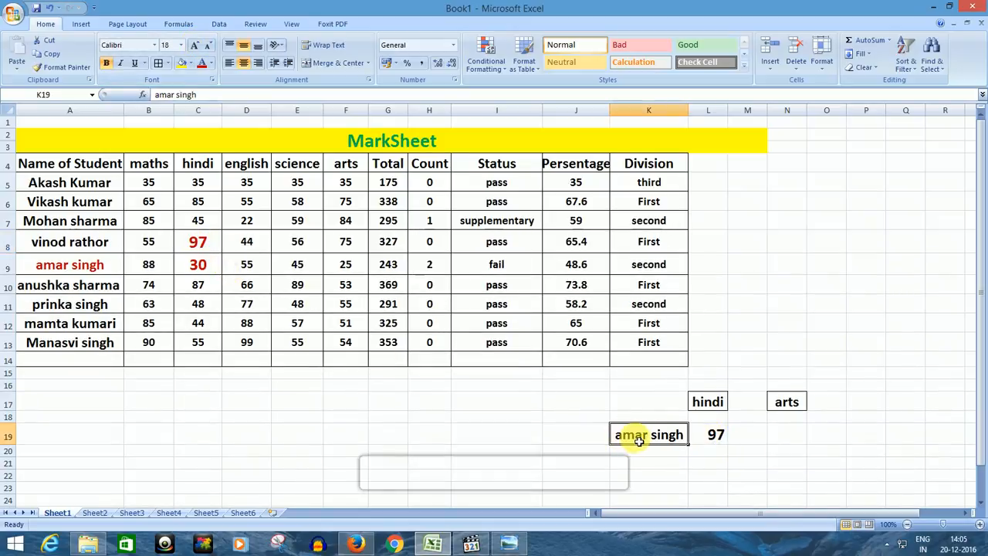
key("Delete")
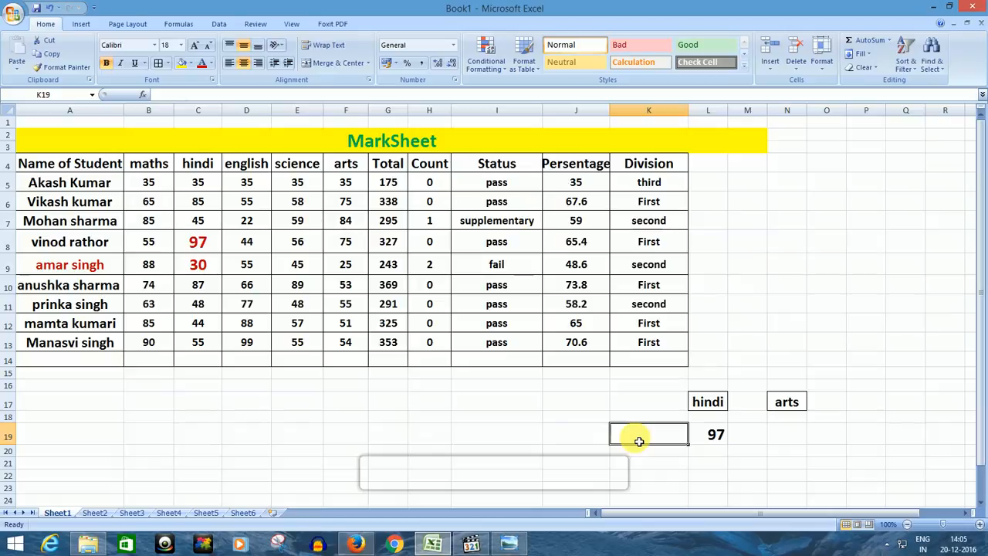
left_click(66, 242)
right_click(66, 243)
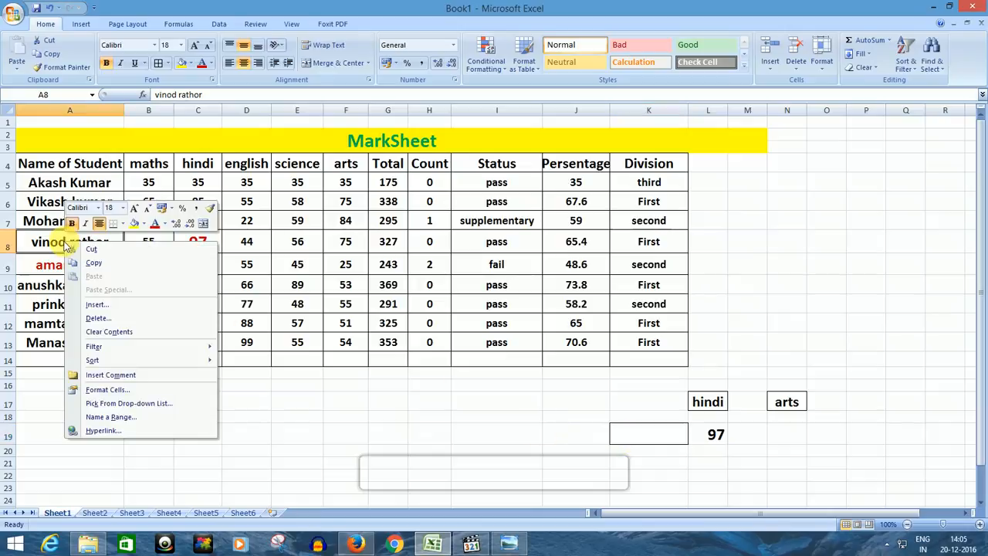
left_click(107, 266)
left_click(644, 435)
right_click(644, 435)
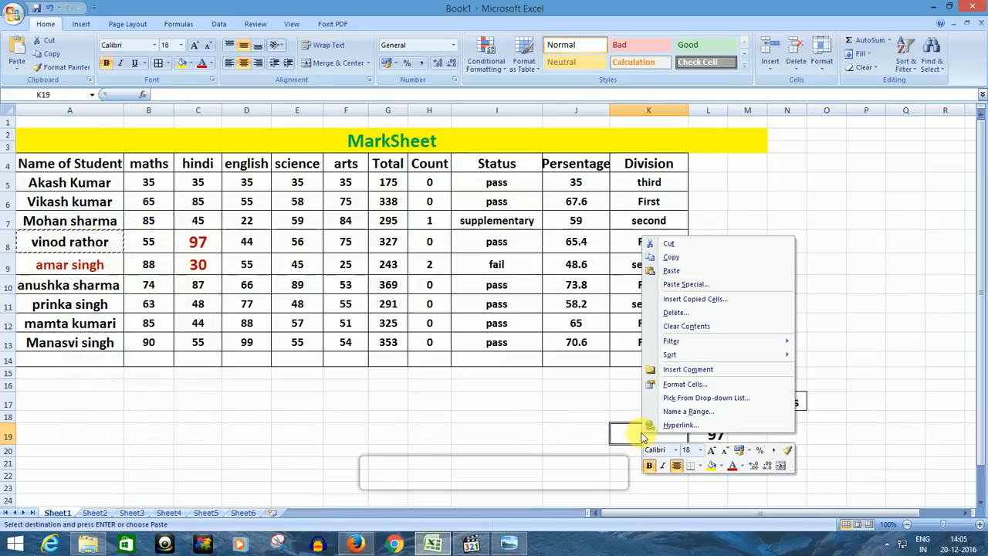
left_click(705, 272)
left_click(711, 439)
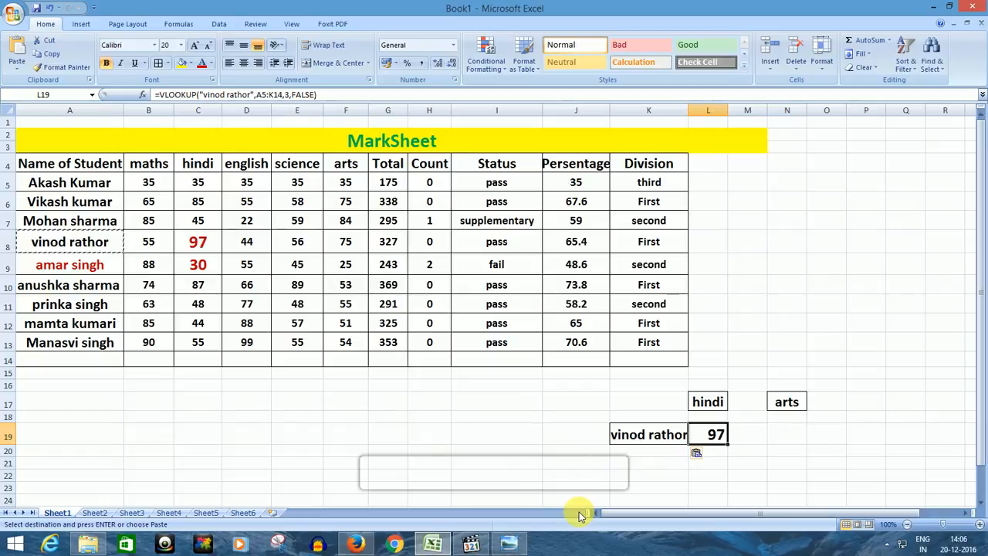
- Insert a VLOOKUP function in N19, under arts, with the name of the student in A8 as the lookup value
left_click(789, 441)
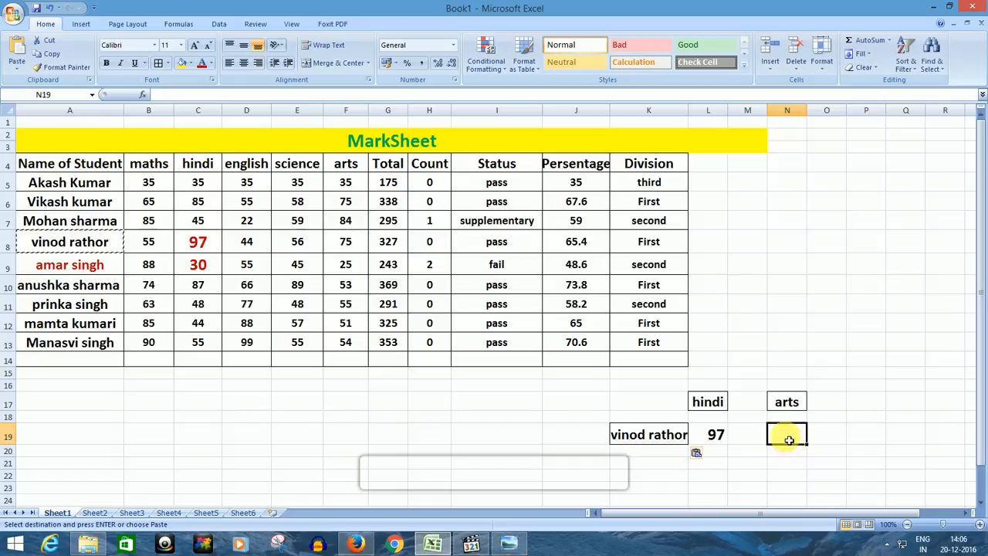
left_click(144, 95)
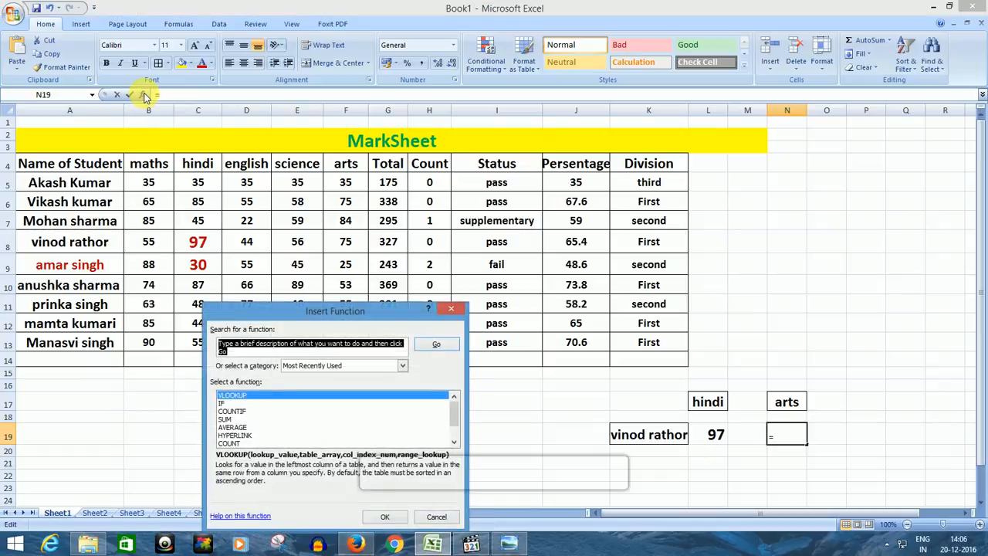
left_click_drag(274, 313, 296, 167)
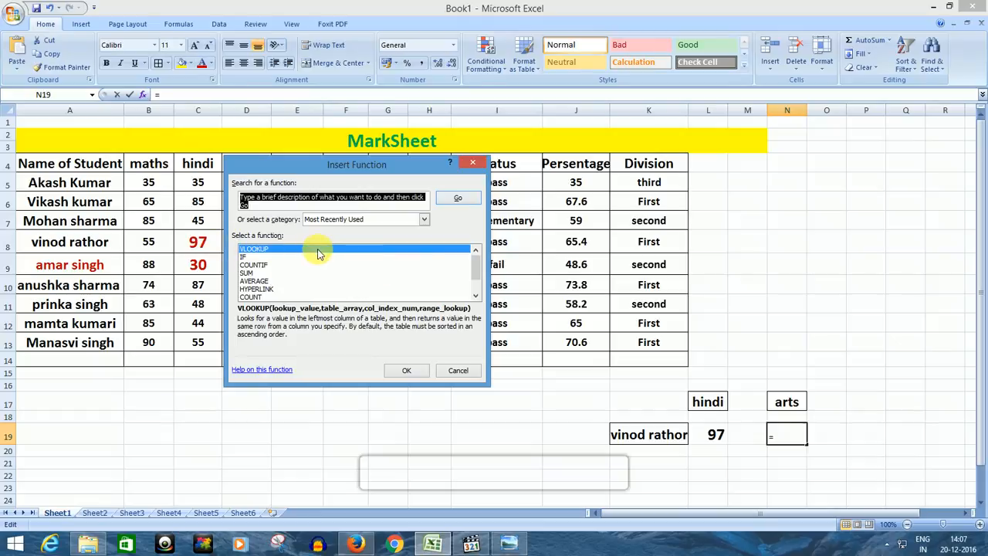
left_click(407, 372)
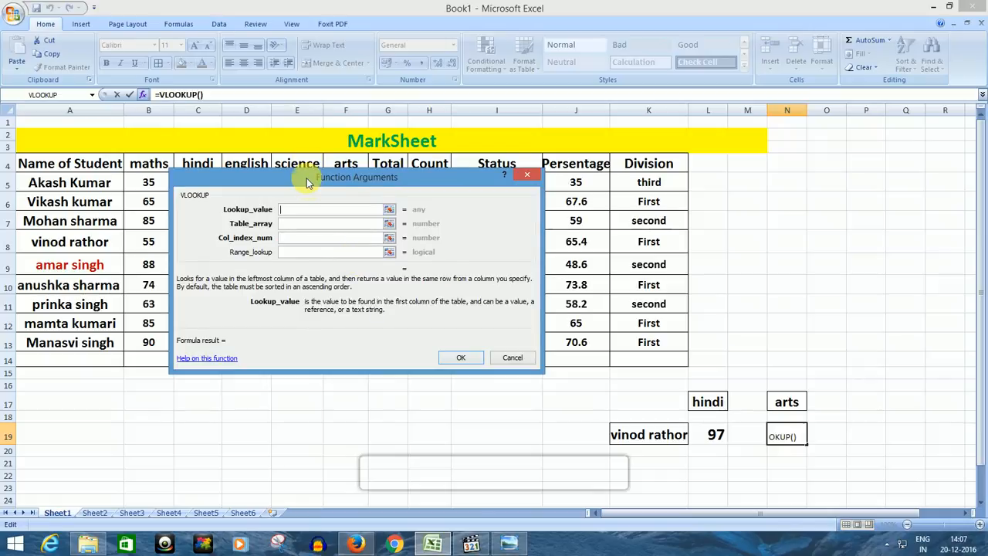
left_click_drag(307, 177, 608, 170)
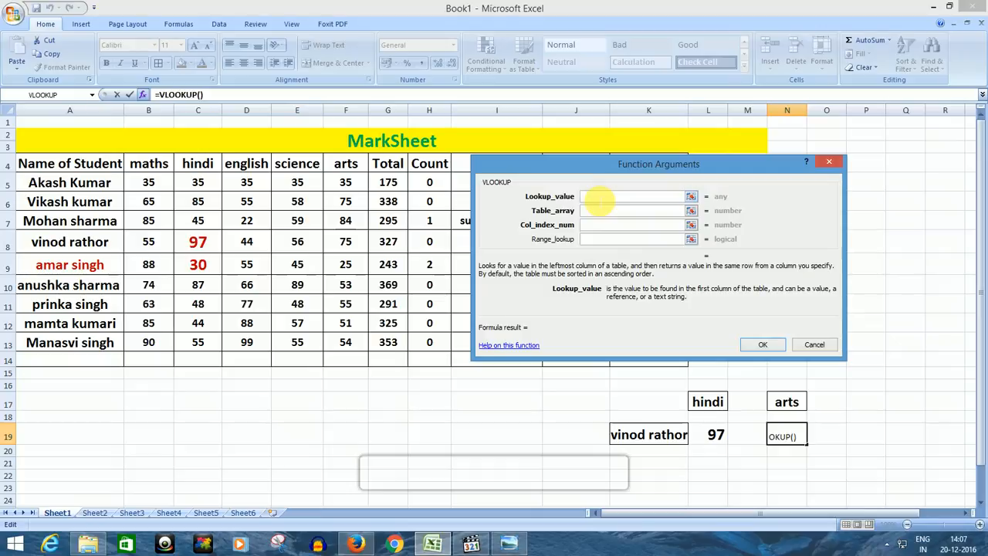
type("vinod rathor")
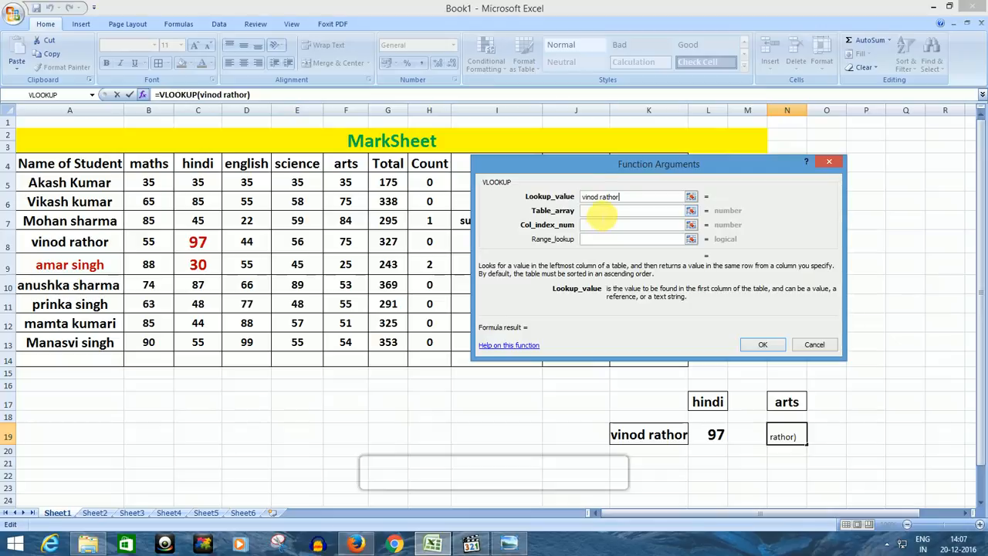
- Set the table array of N19's VLOOKUP to the marksheet range A5:K13
left_click(602, 215)
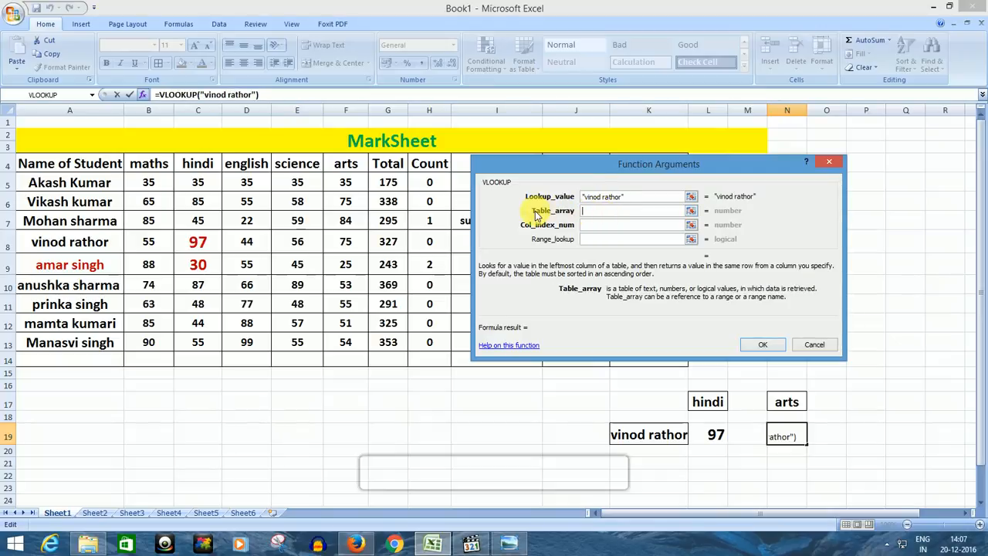
left_click_drag(615, 169, 415, 393)
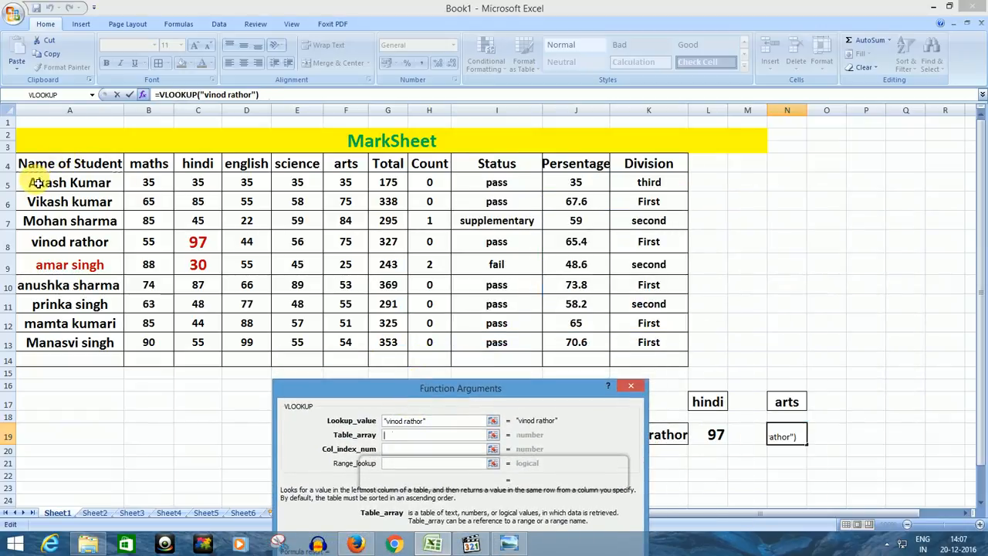
left_click_drag(37, 183, 664, 354)
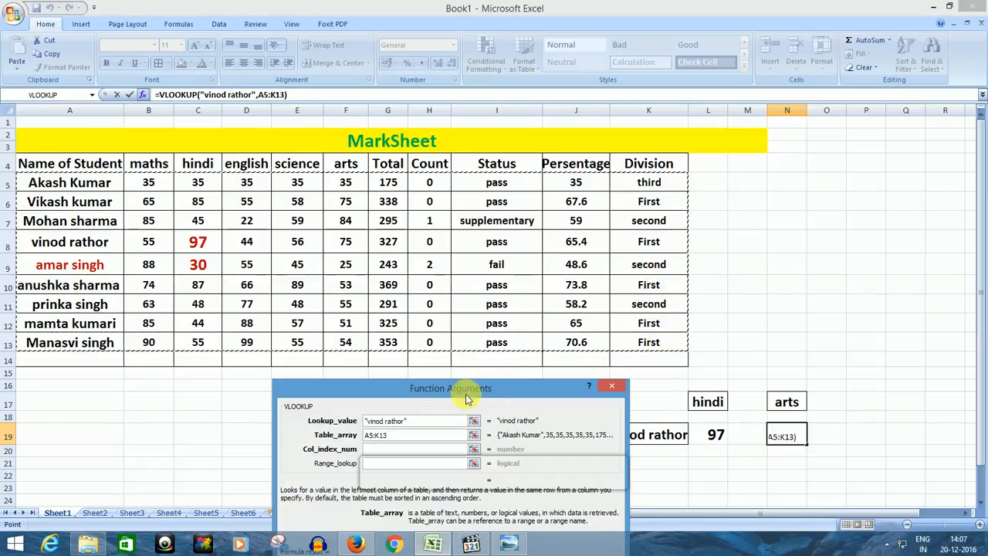
left_click_drag(466, 397, 681, 176)
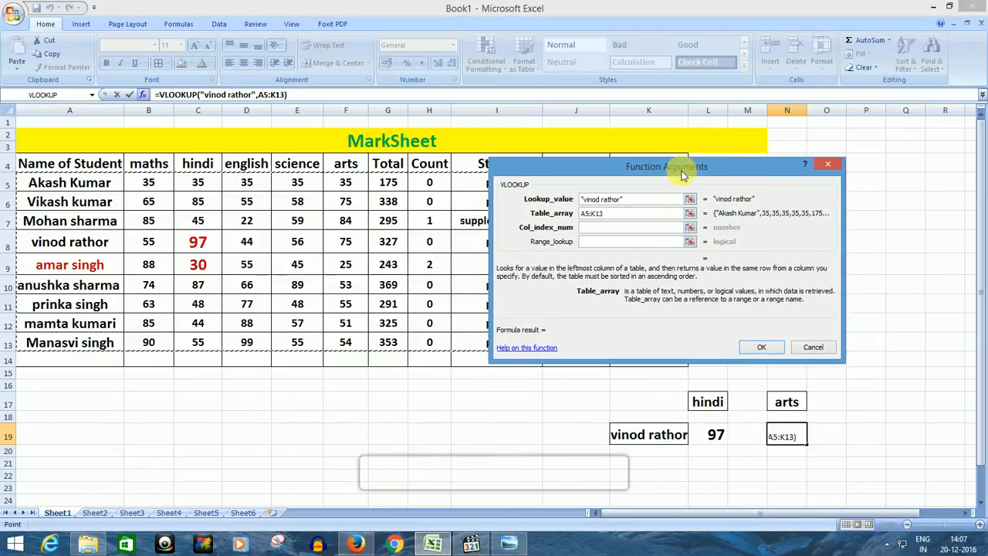
- Complete N19's VLOOKUP with column index number 6 and range lookup false
left_click(617, 230)
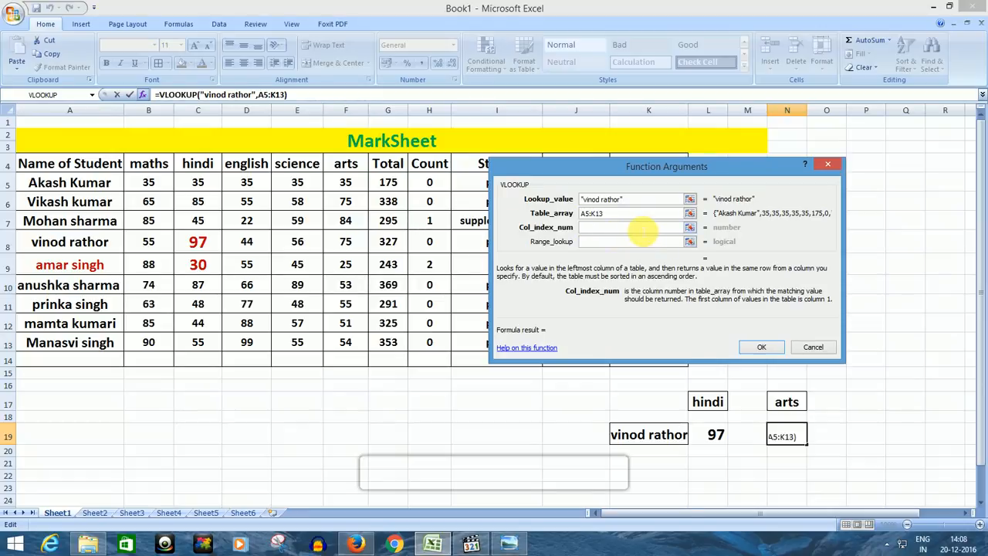
type("6")
left_click(607, 242)
type("false")
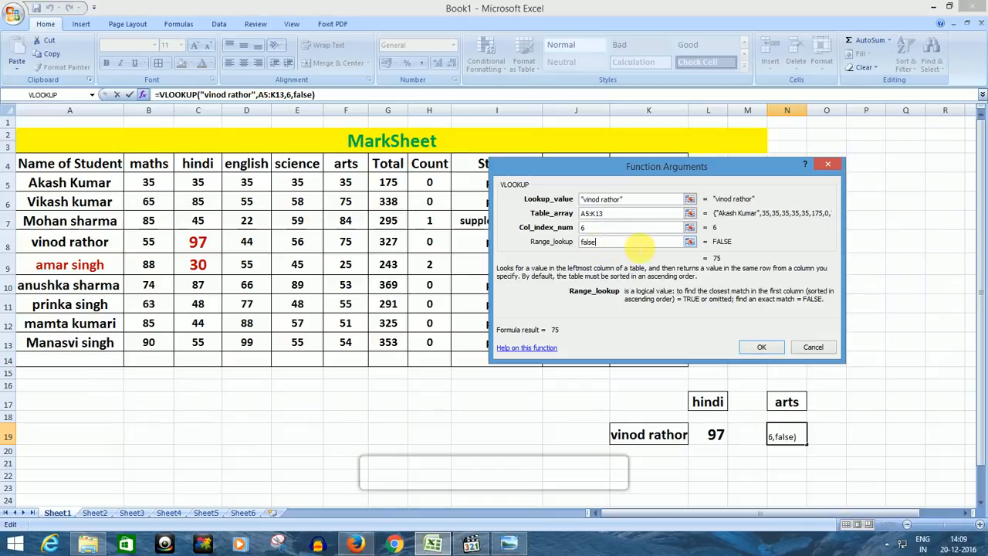
left_click(758, 347)
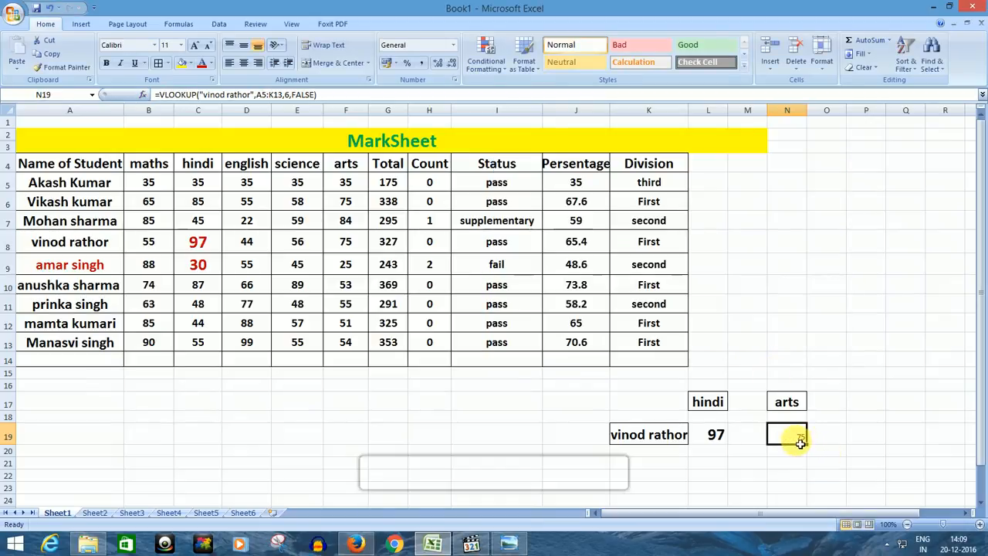
- Format the arts lookup result in N19 as bold with font size 22
left_click(197, 46)
left_click(197, 46)
left_click(197, 46)
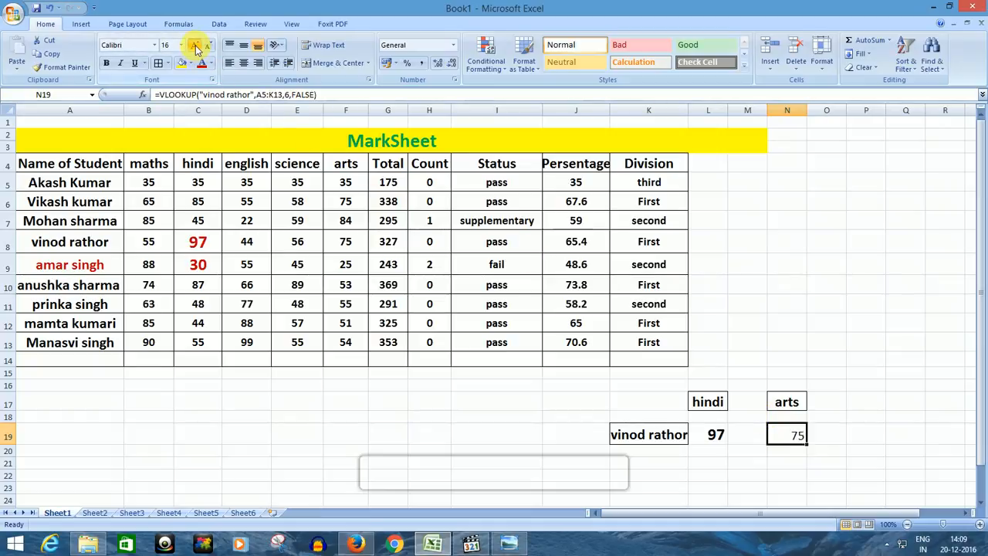
left_click(196, 46)
left_click(197, 46)
left_click(197, 47)
left_click(107, 62)
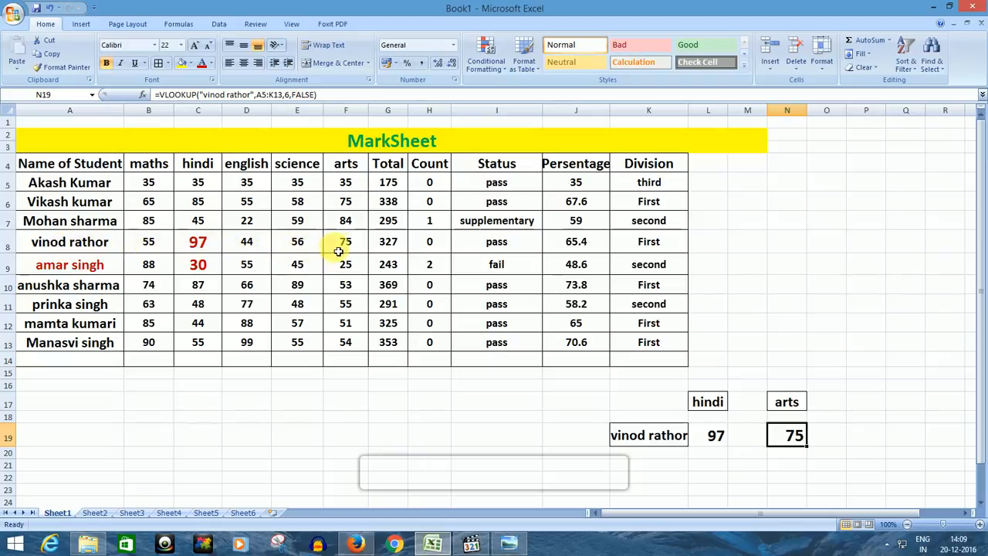
- Enlarge the arts mark in F8 to font size 22 and colour it red
left_click(346, 246)
left_click(194, 45)
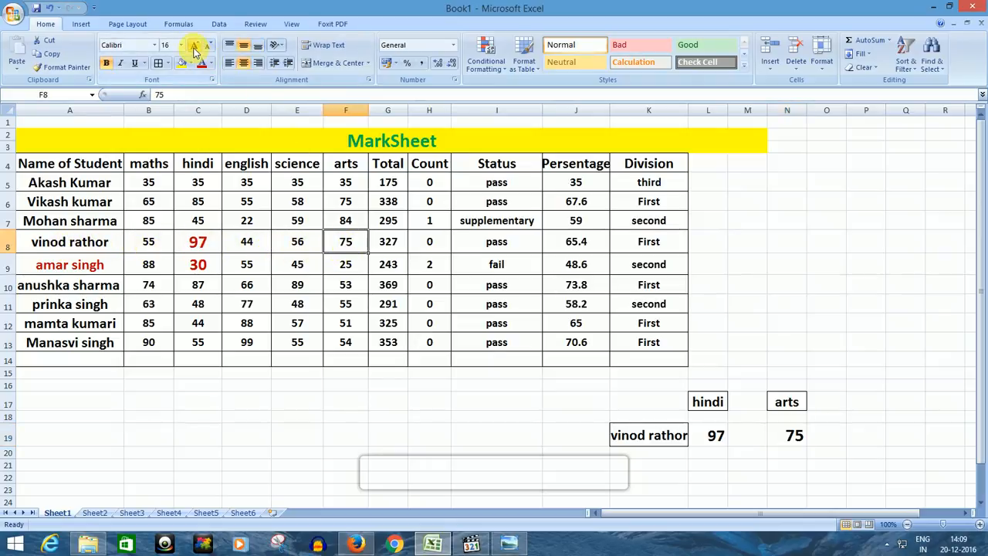
left_click(195, 45)
left_click(194, 45)
left_click(194, 44)
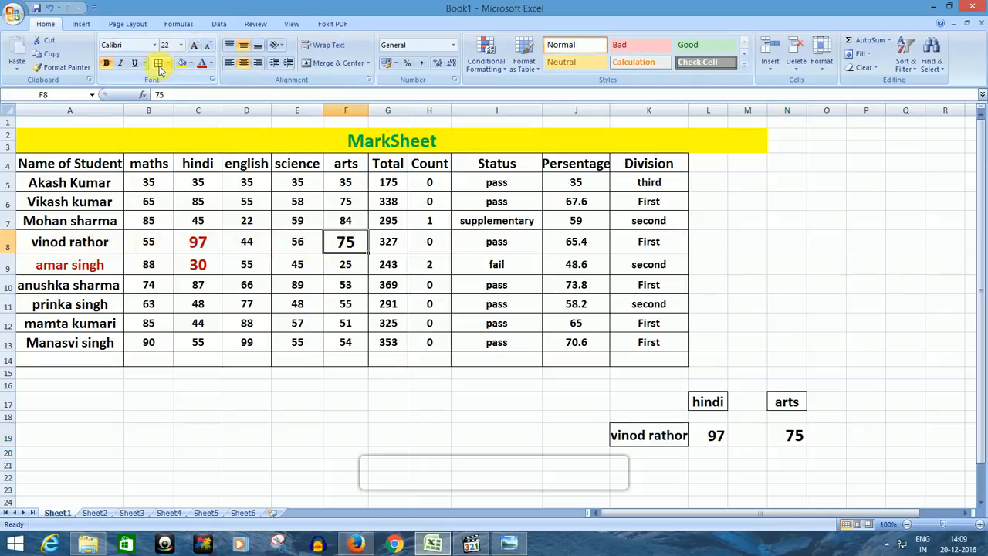
left_click(201, 64)
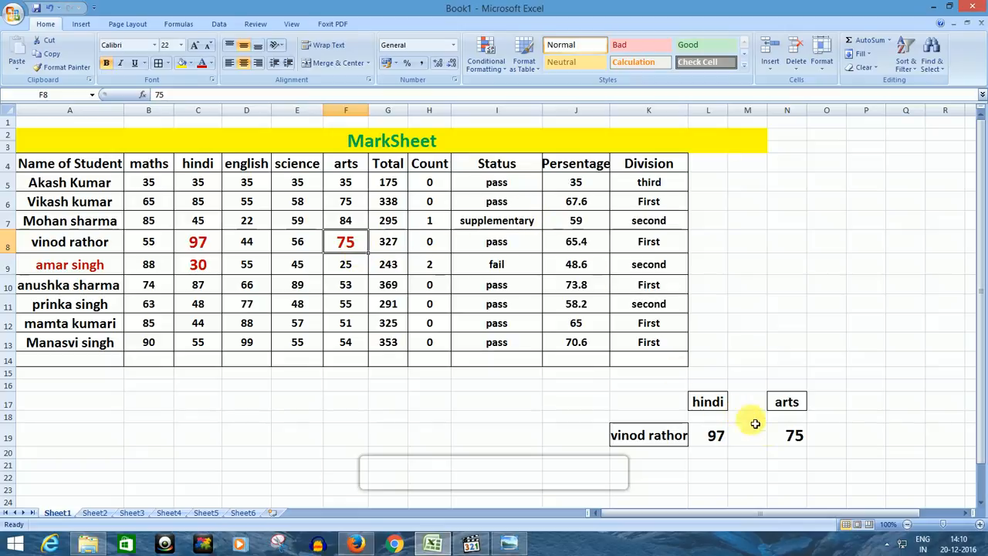
left_click(790, 438)
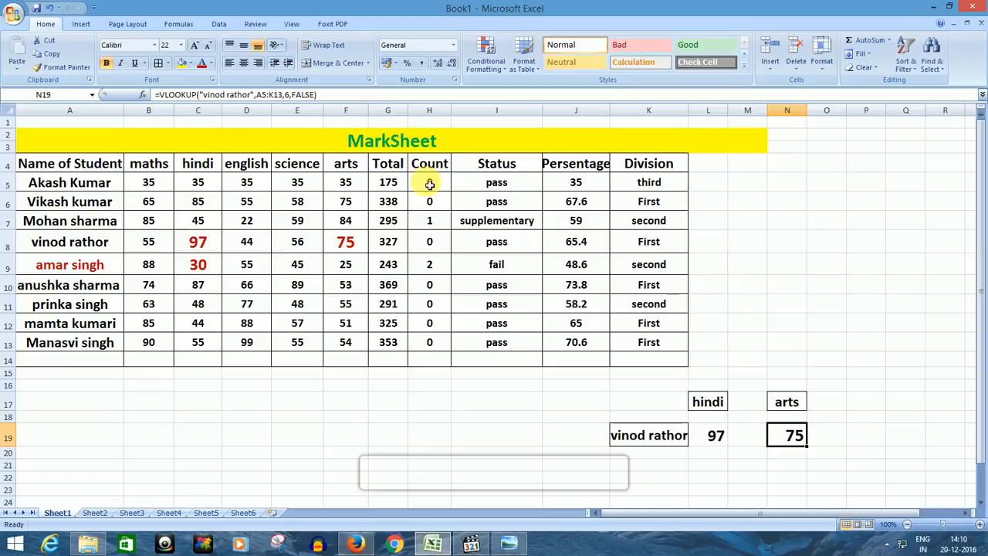
left_click(716, 437)
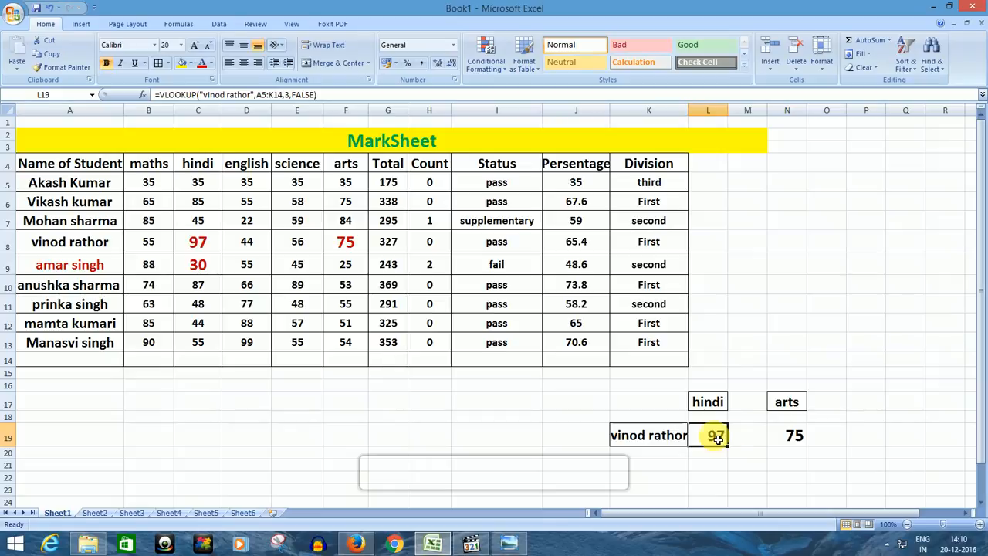
left_click(797, 437)
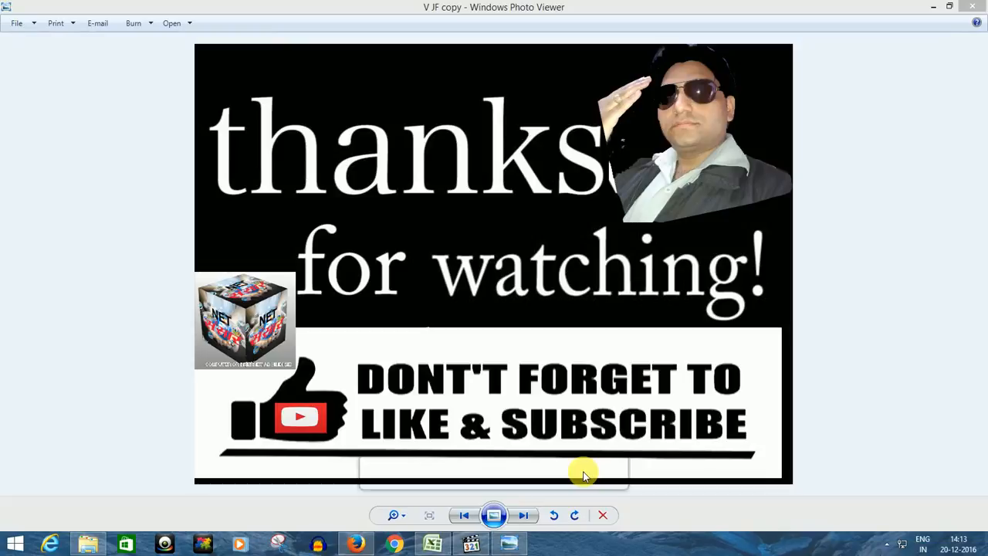
mouse_move(584, 475)
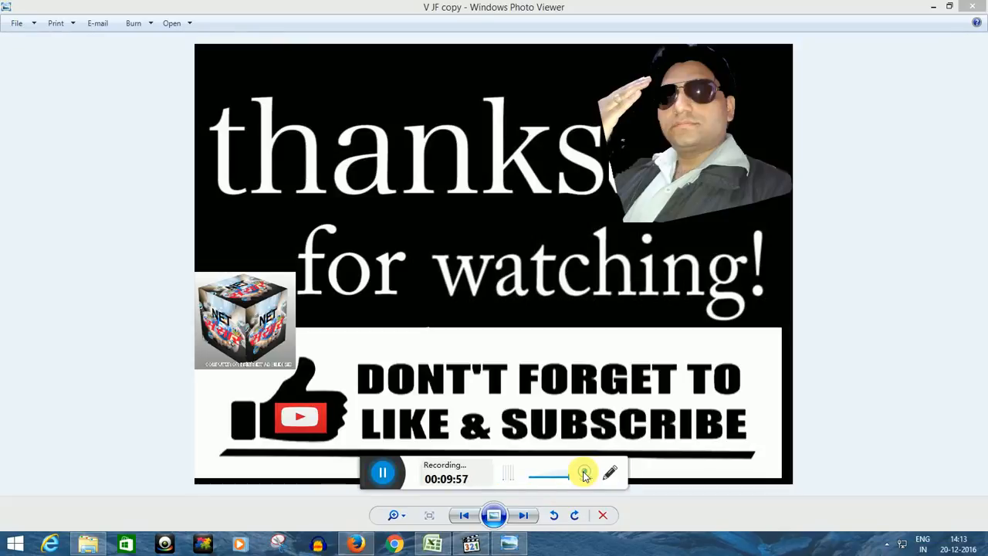